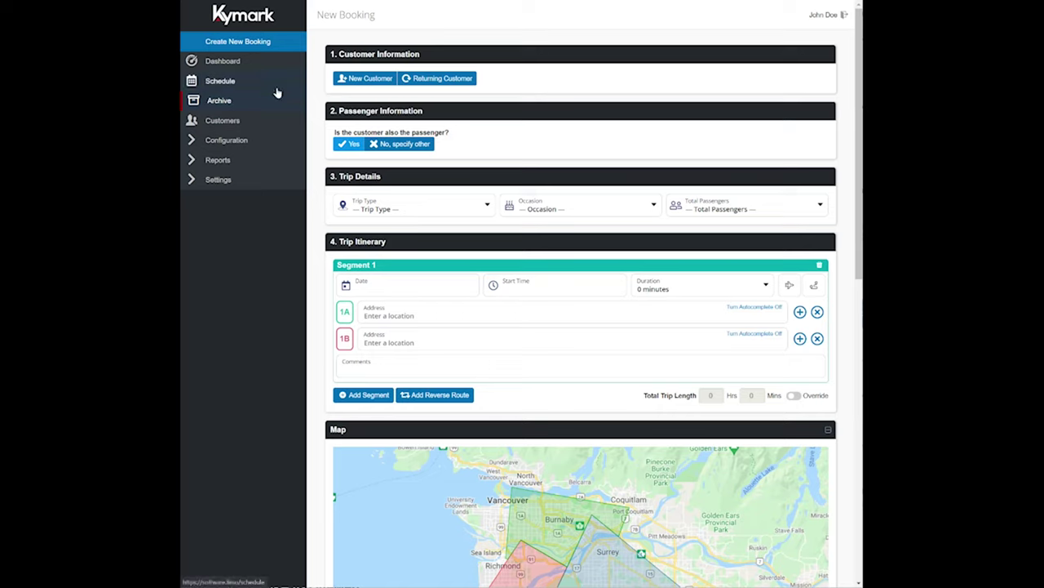
- Start a new booking, search returning customers for 'jo', then switch to new-customer entry
left_click(255, 41)
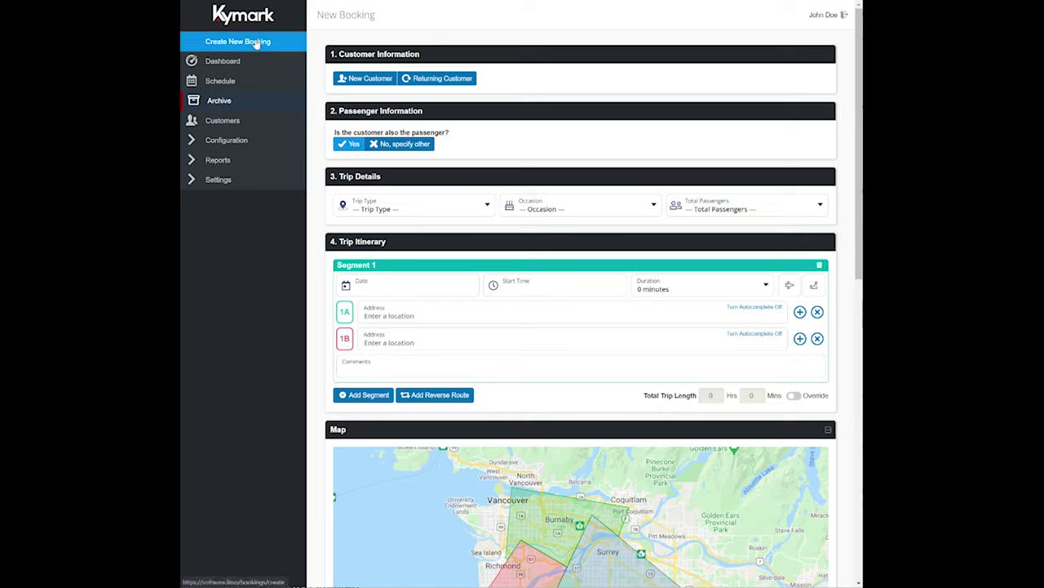
left_click(376, 82)
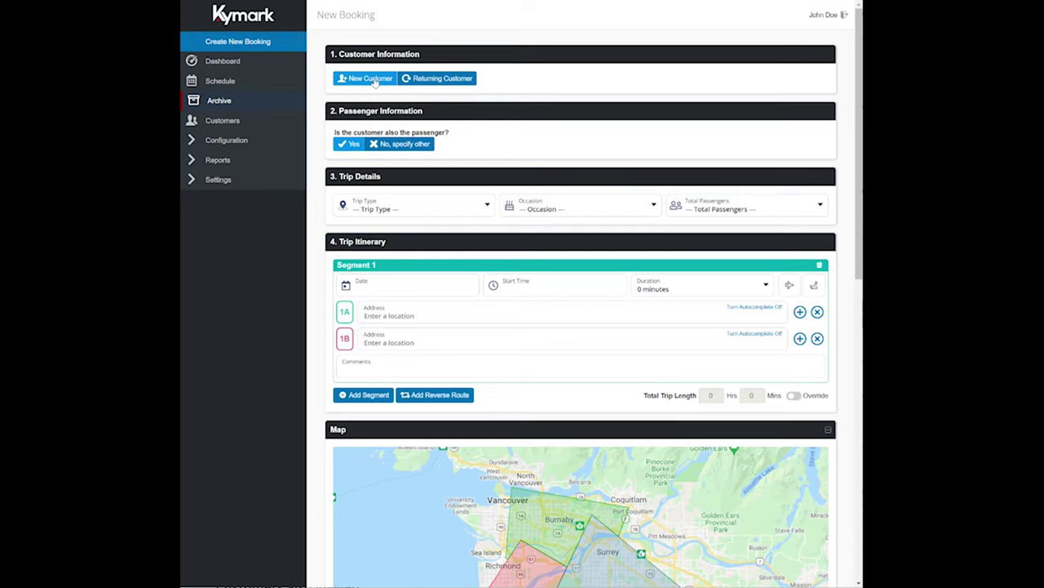
left_click(457, 81)
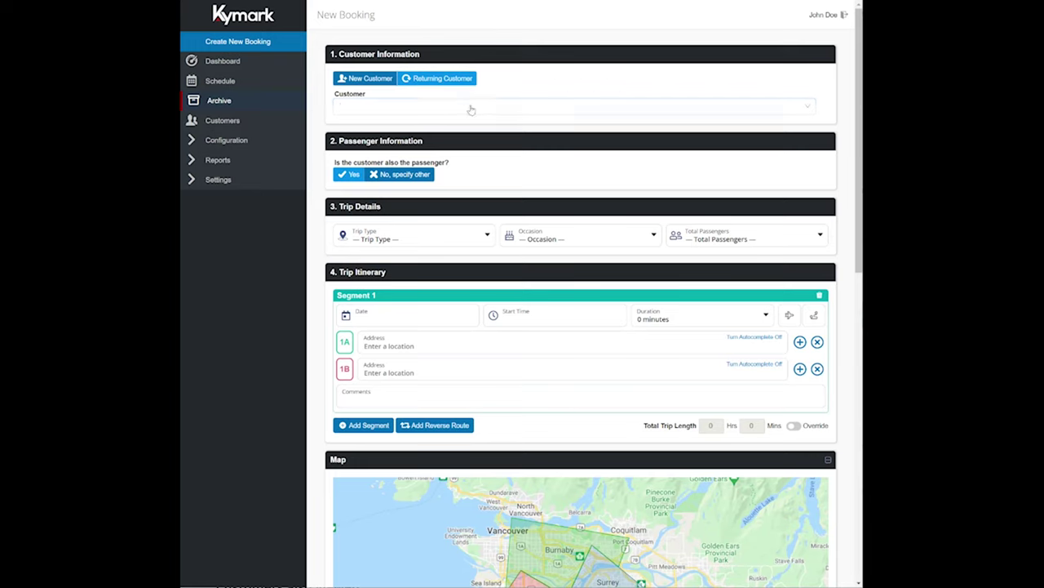
left_click(470, 106)
type("john")
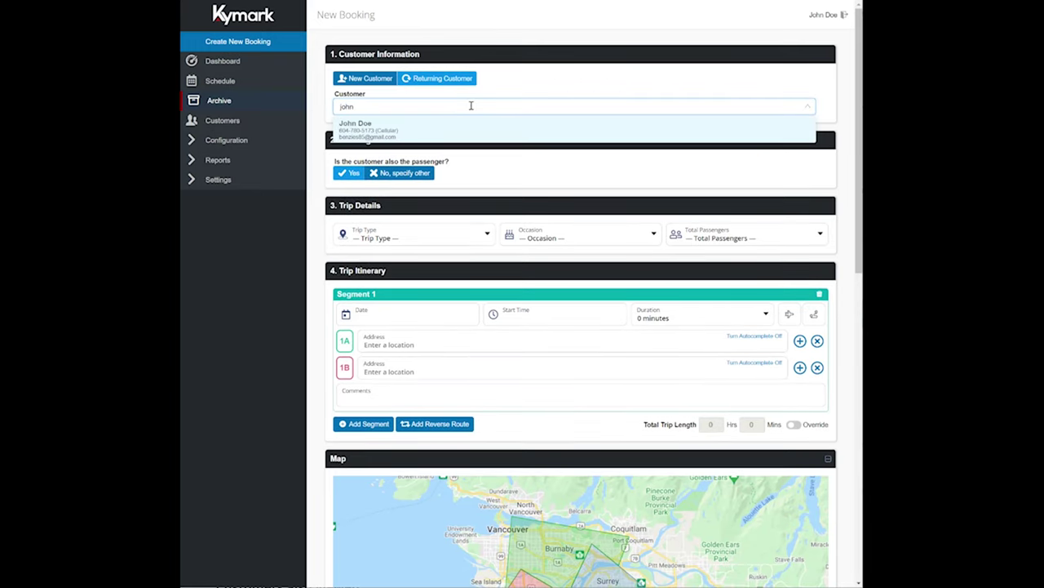
left_click(383, 82)
- Enter the customer's capitalised first and last name
left_click(424, 104)
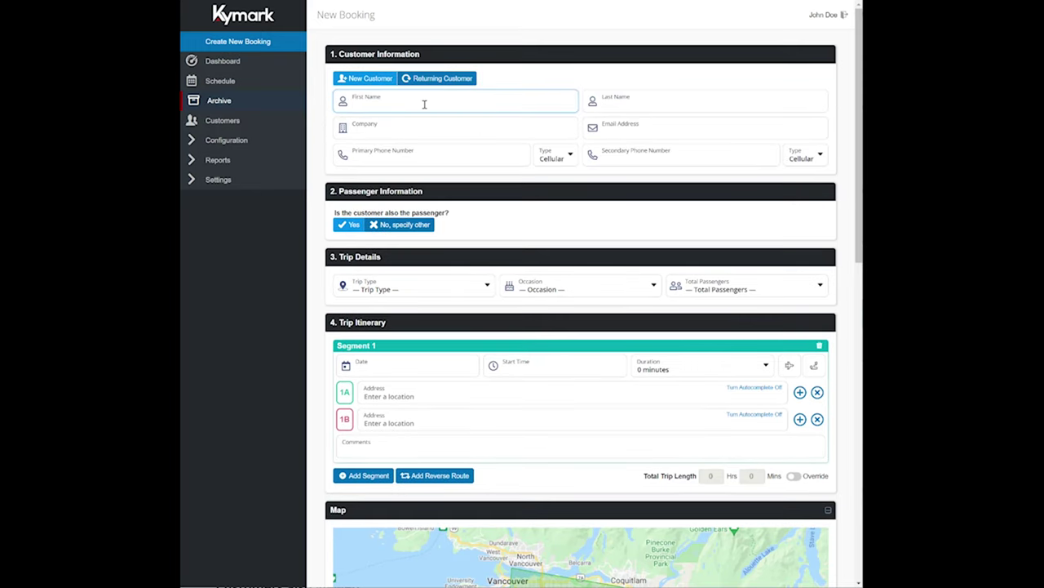
key("Caps_Lock")
type("S")
key("Caps_Lock")
type("illy")
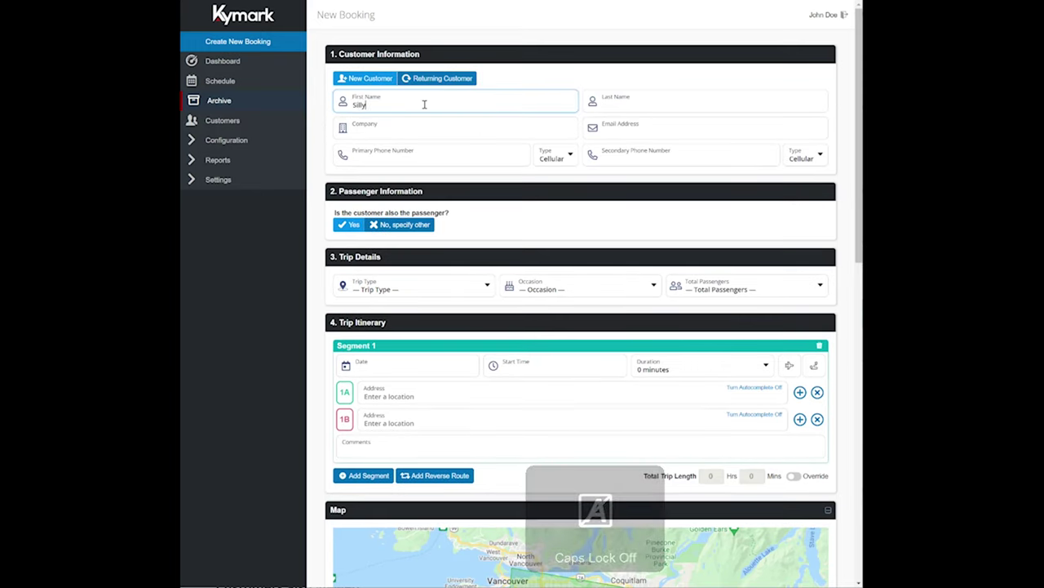
key("Tab")
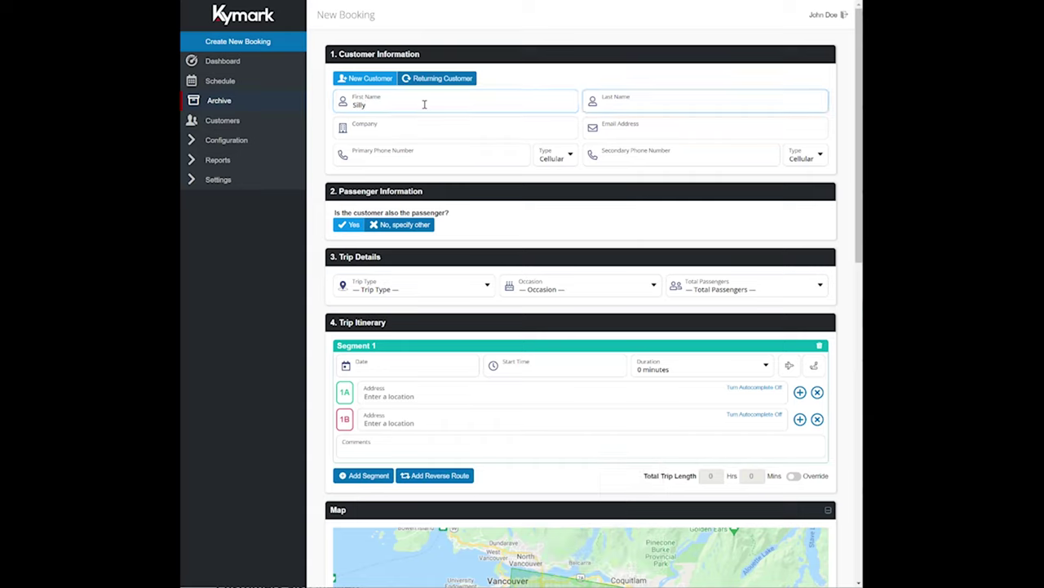
key("Caps_Lock")
type("S")
key("Caps_Lock")
type("ally")
- Fill in the customer's e-mail address and keep the primary phone type as Cellular
left_click(605, 131)
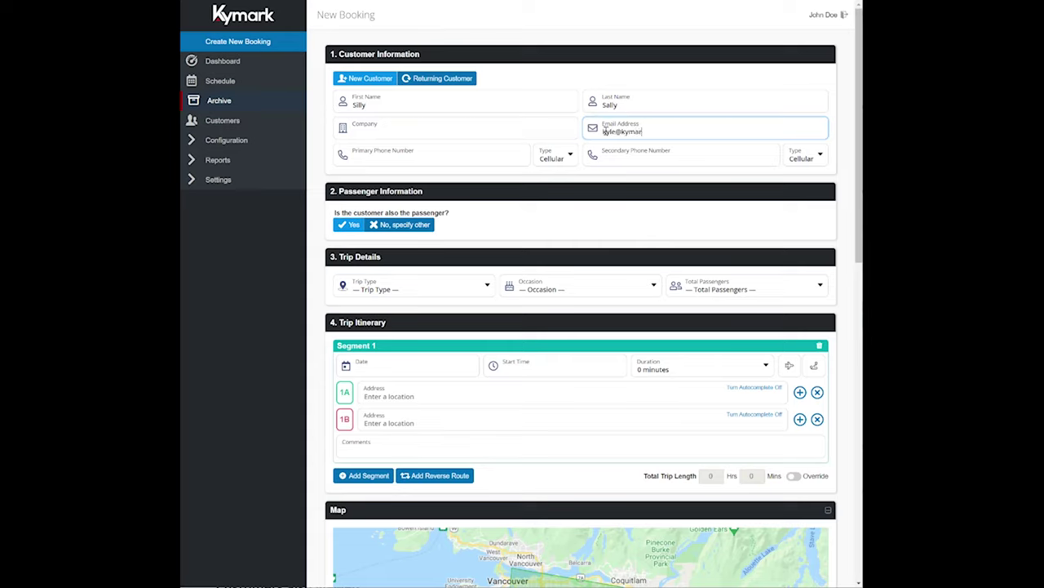
key("Tab")
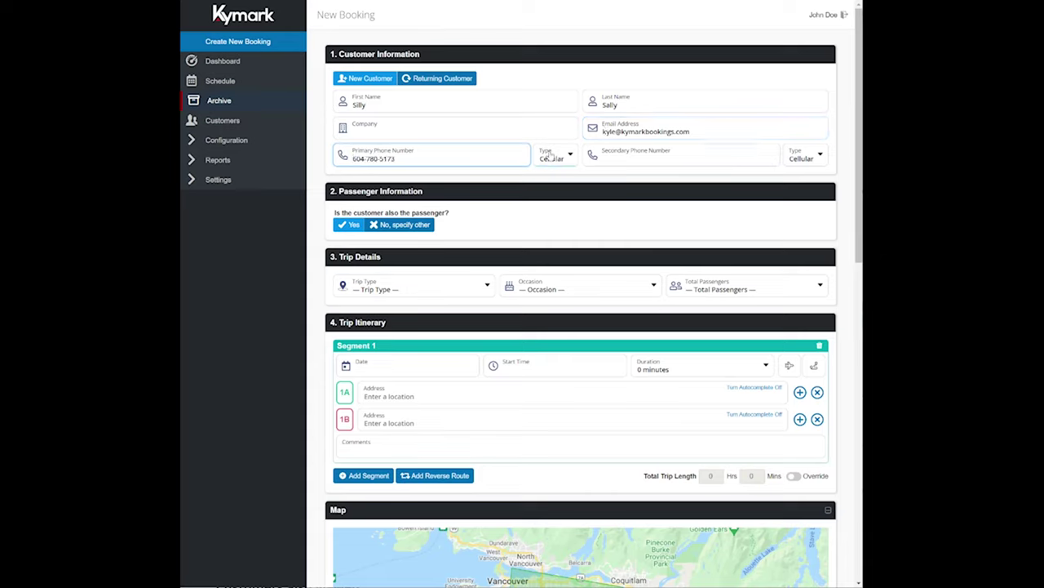
left_click(553, 156)
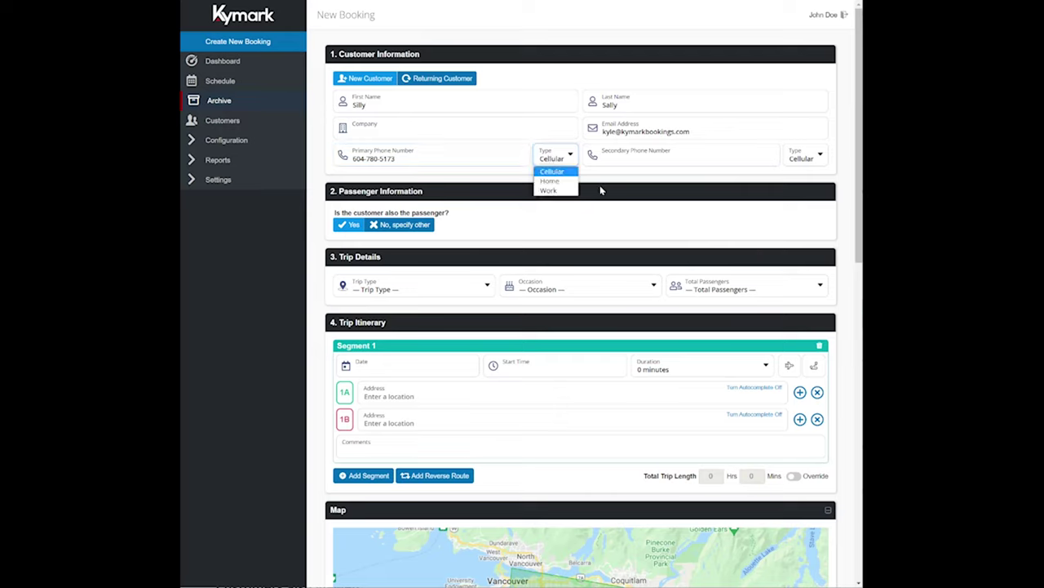
left_click(601, 190)
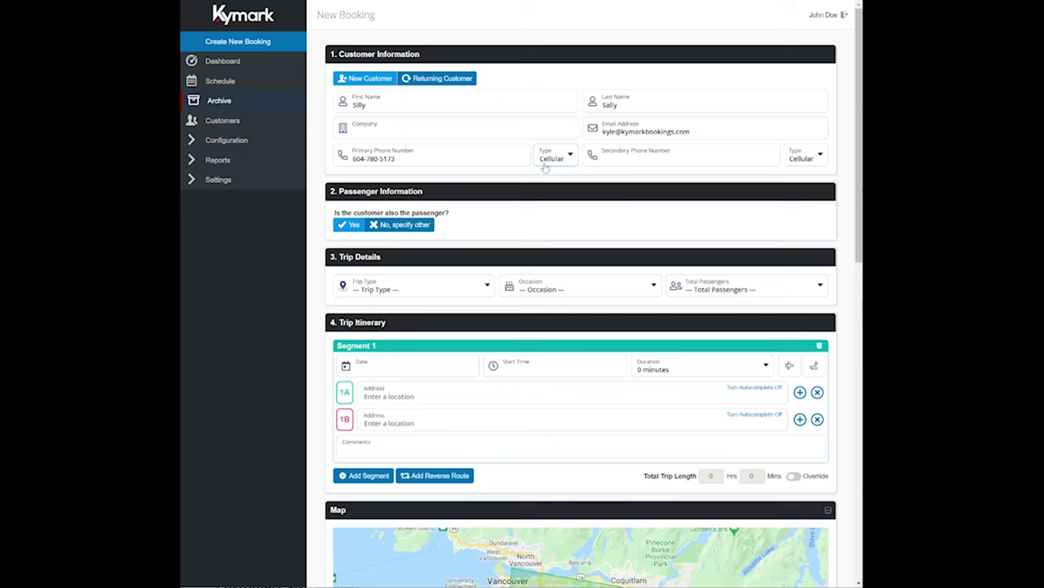
scroll(495, 136, "down", 2)
scroll(562, 109, "up", 1)
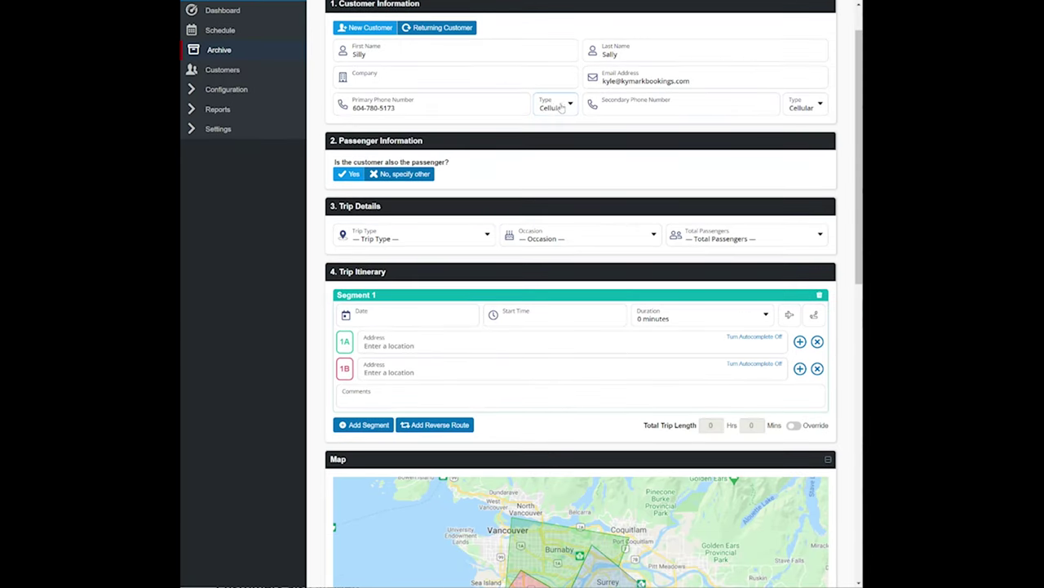
left_click(562, 109)
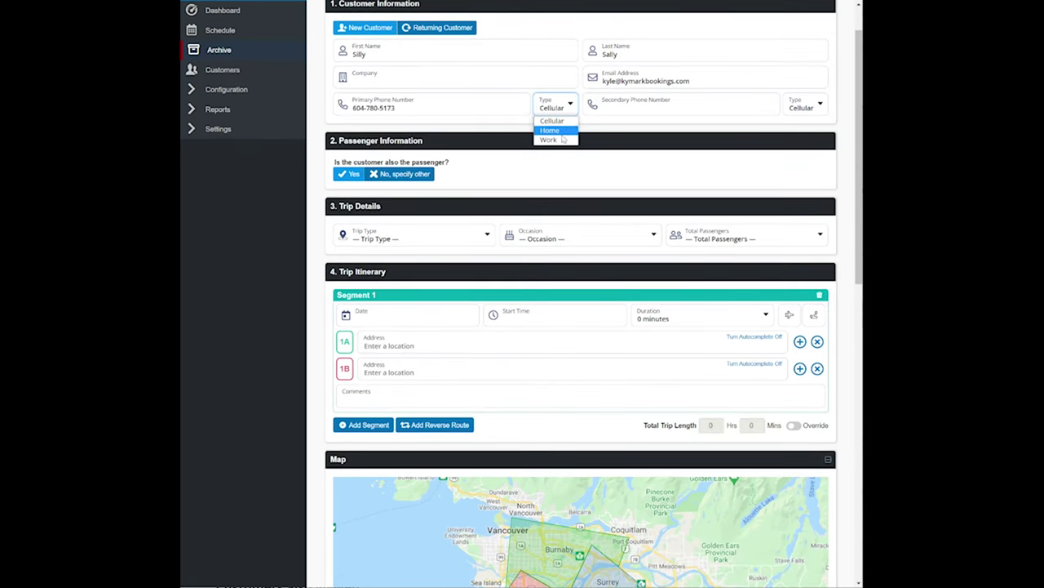
left_click(524, 131)
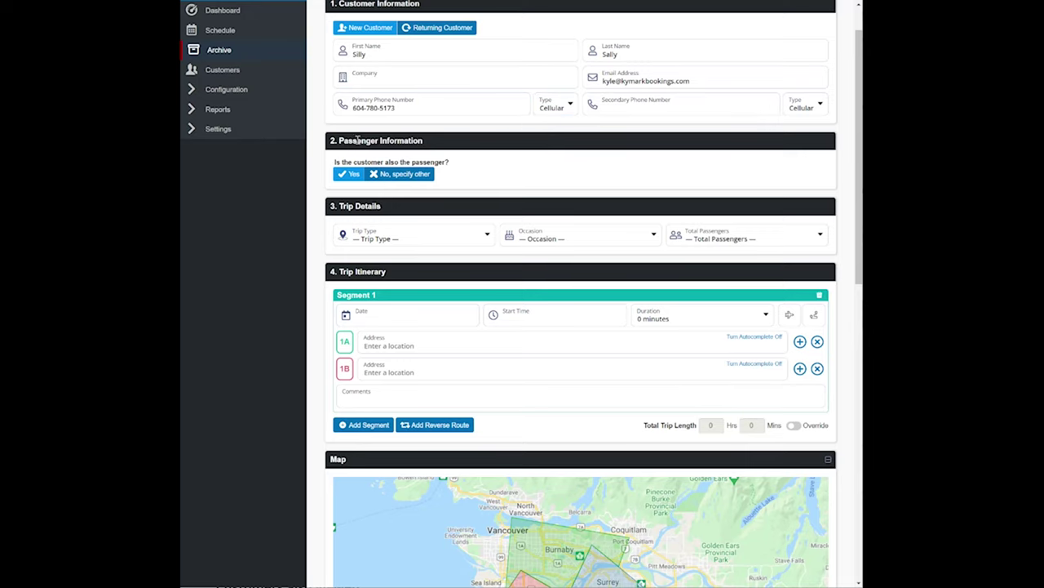
scroll(363, 138, "down", 3)
- Keep the customer as passenger and set a One Way, Airport (Arrival) trip for 4 passengers
scroll(367, 122, "up", 1)
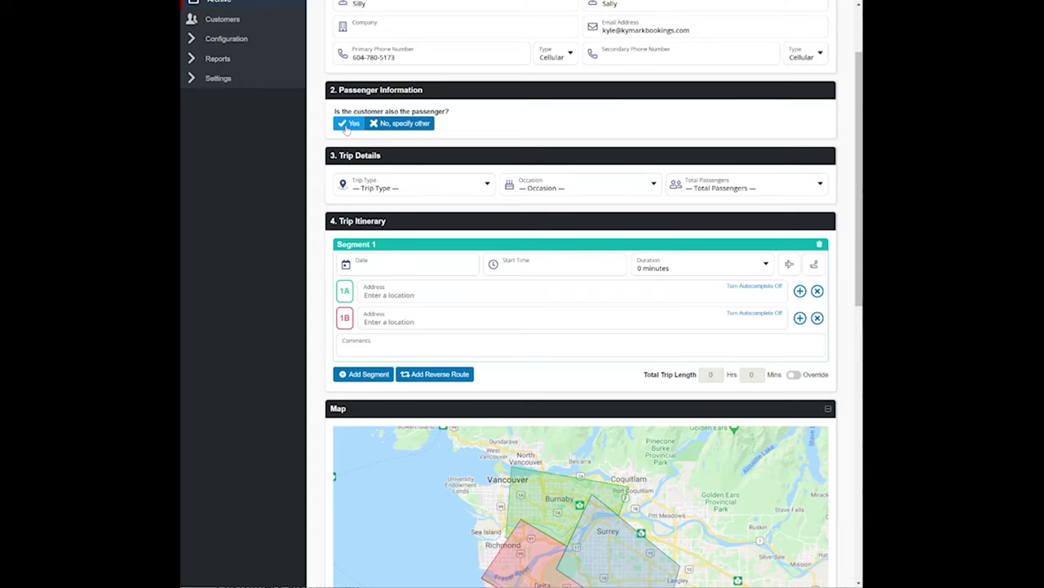
left_click(400, 123)
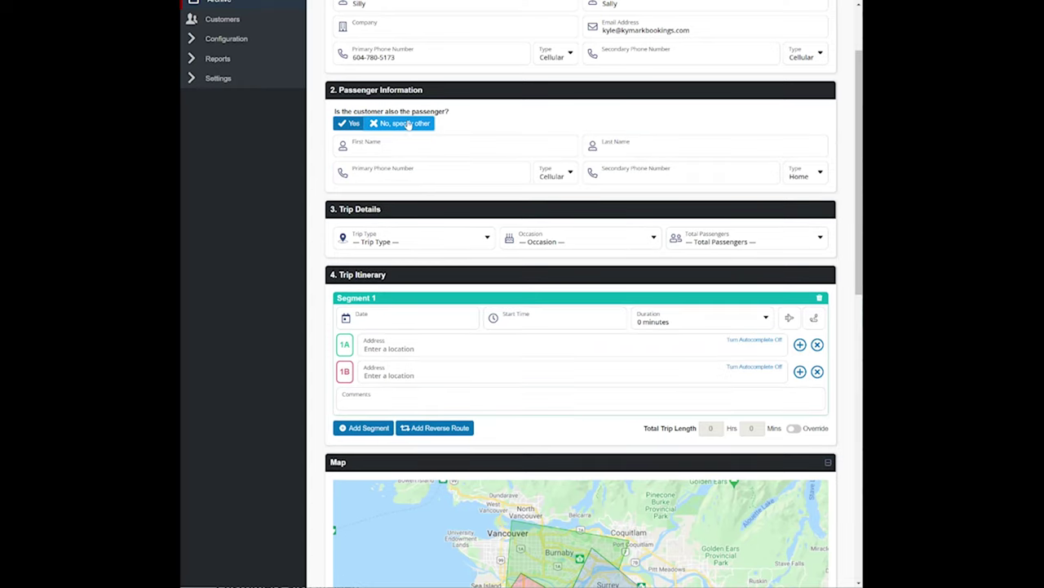
left_click(350, 123)
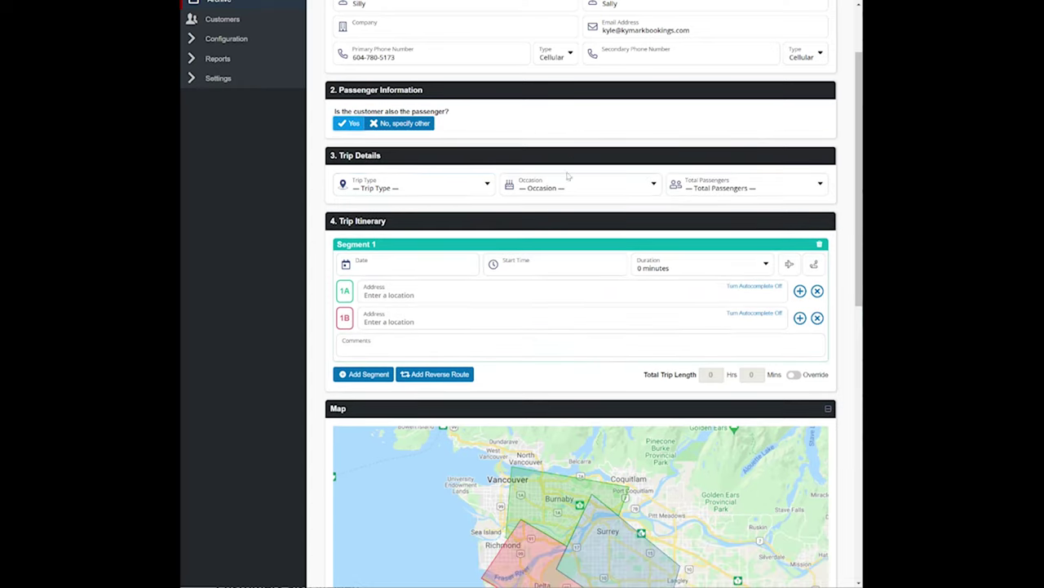
left_click(382, 187)
left_click(367, 202)
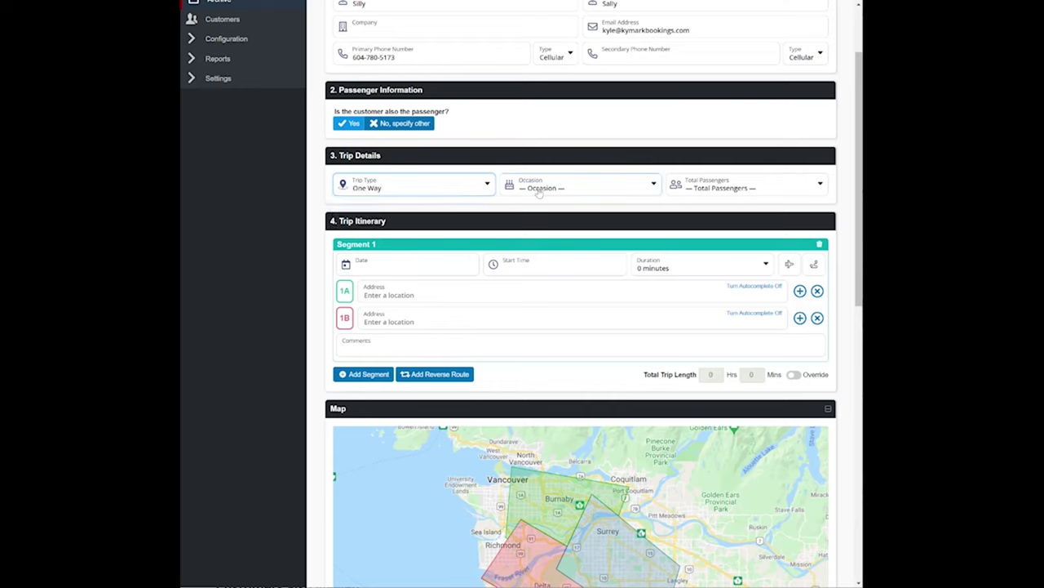
left_click(541, 189)
left_click(552, 211)
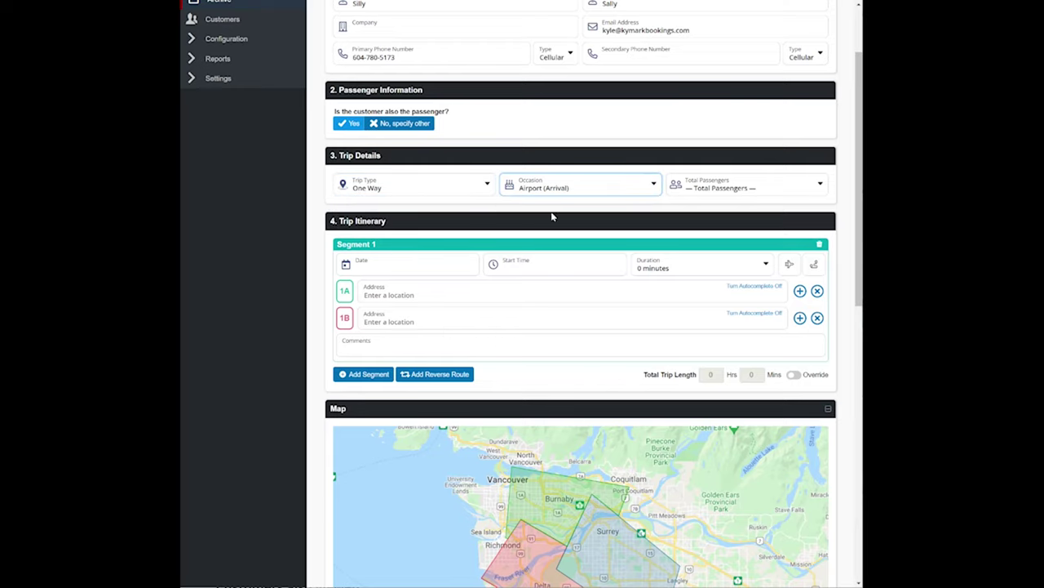
left_click(700, 189)
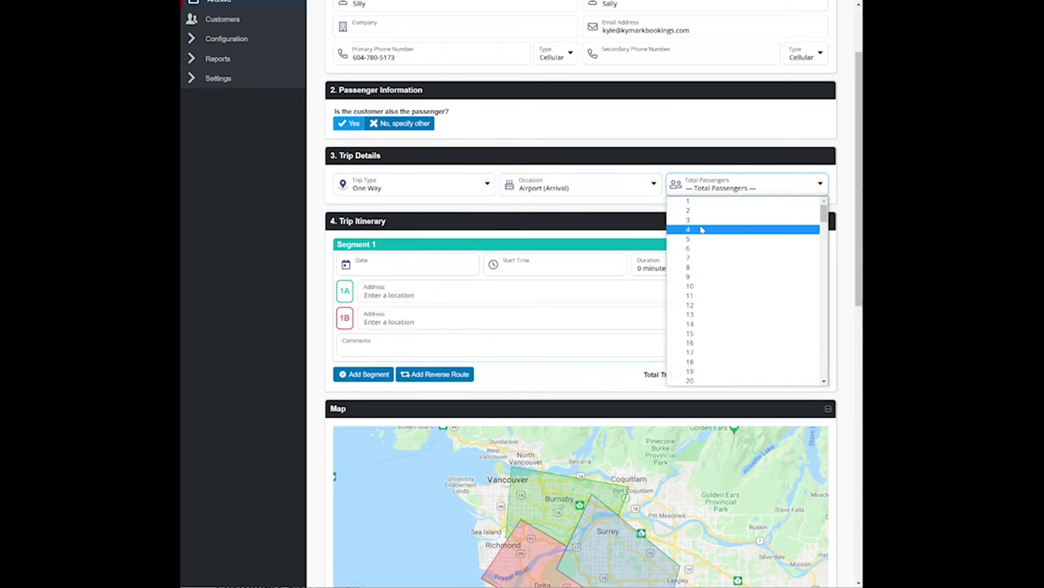
left_click(701, 229)
- Set the trip date to 19 Oct 21, start 8:30 AM and end 9:30 AM (1 hour)
left_click(407, 262)
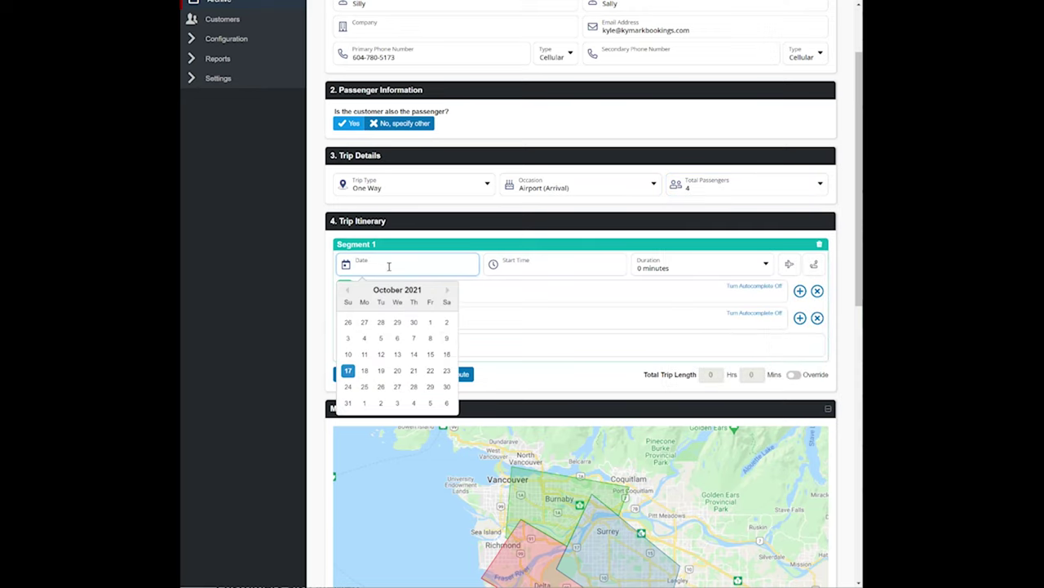
left_click(380, 371)
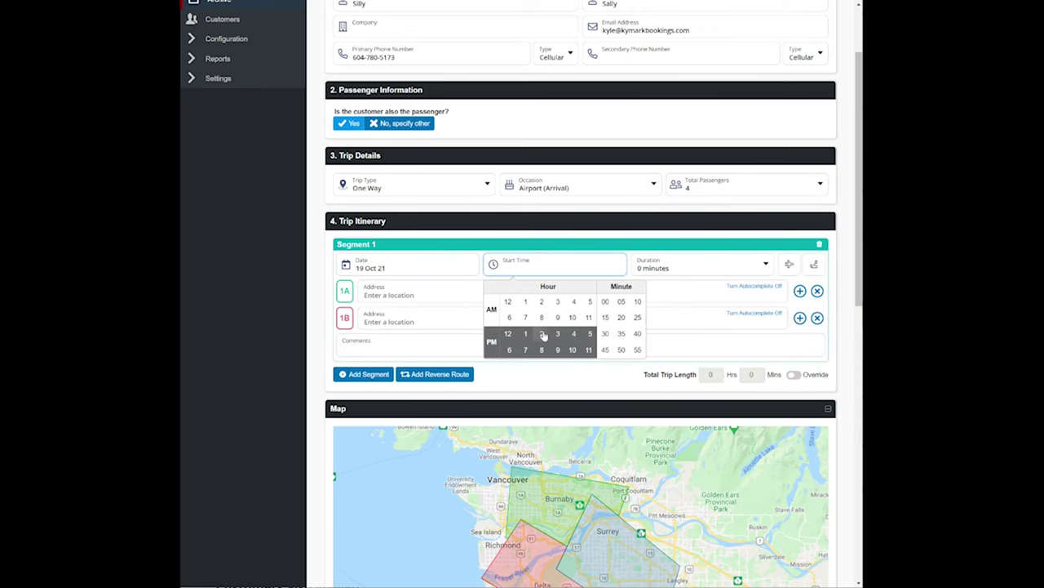
left_click(541, 317)
left_click(605, 334)
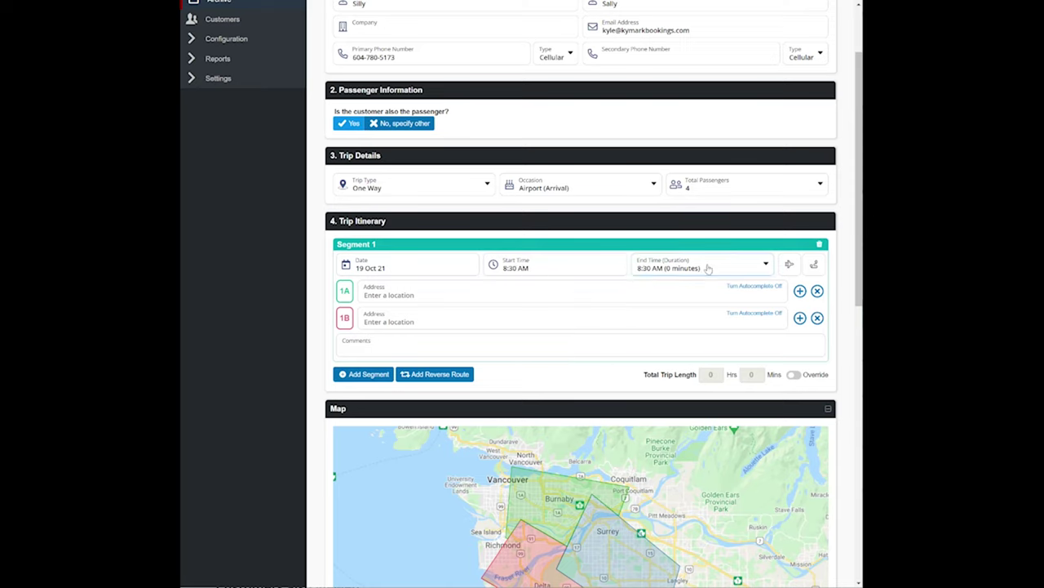
left_click(693, 267)
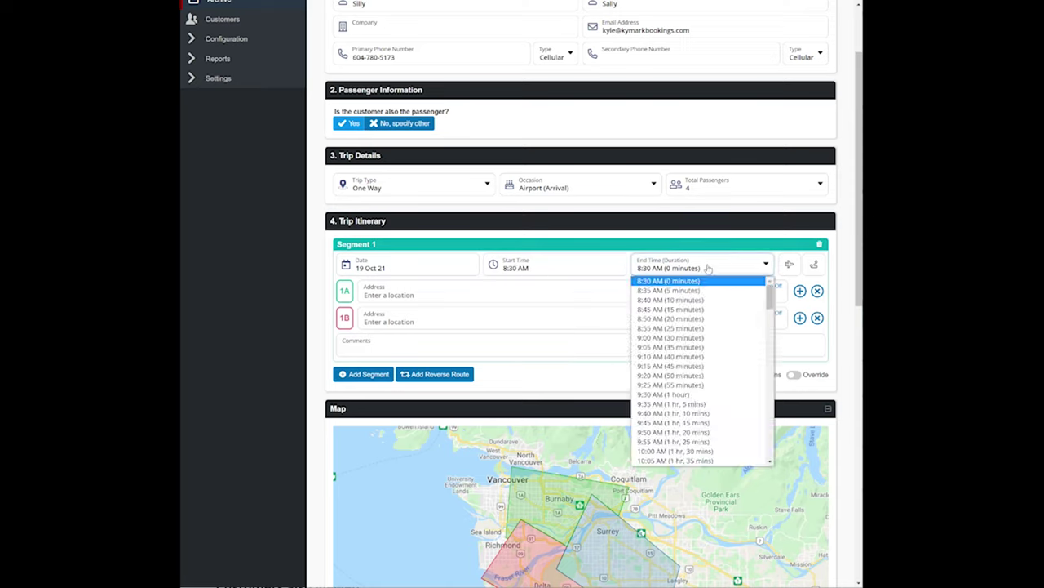
left_click(683, 395)
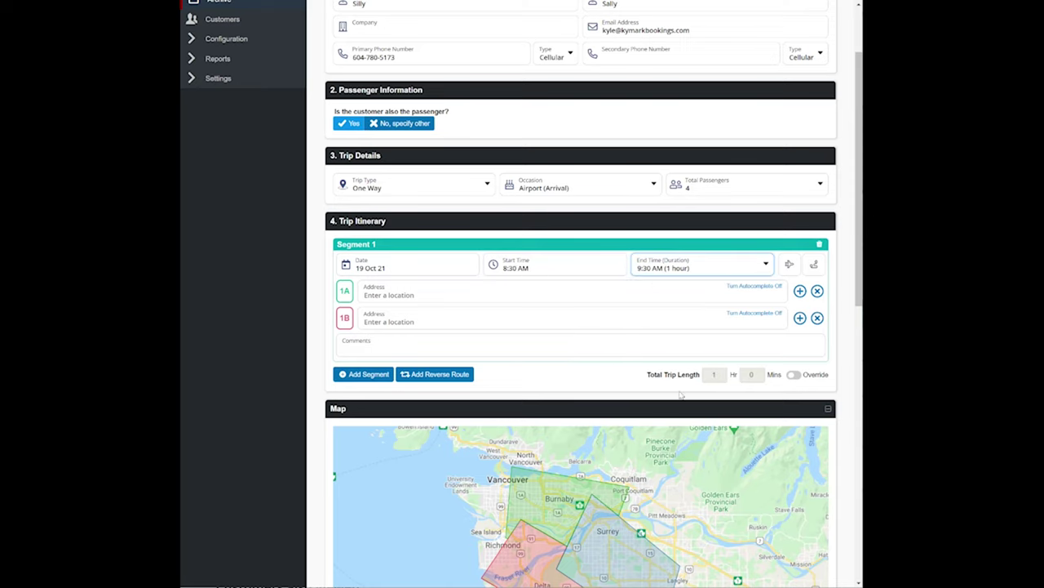
- Add domestic arrival flight AC101 to Segment 1 and turn on its flight-schedule tracking
left_click(793, 267)
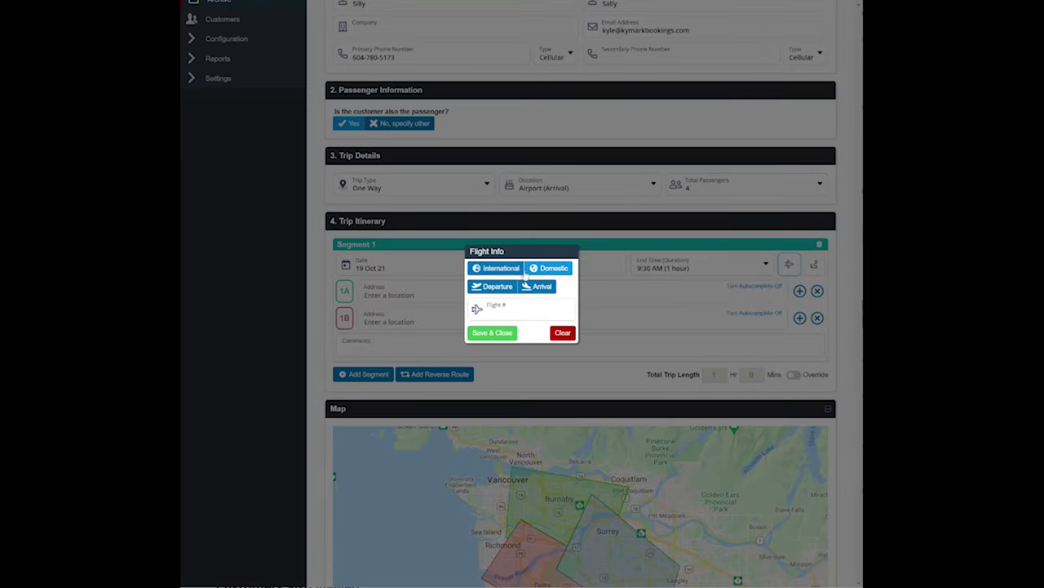
left_click(557, 269)
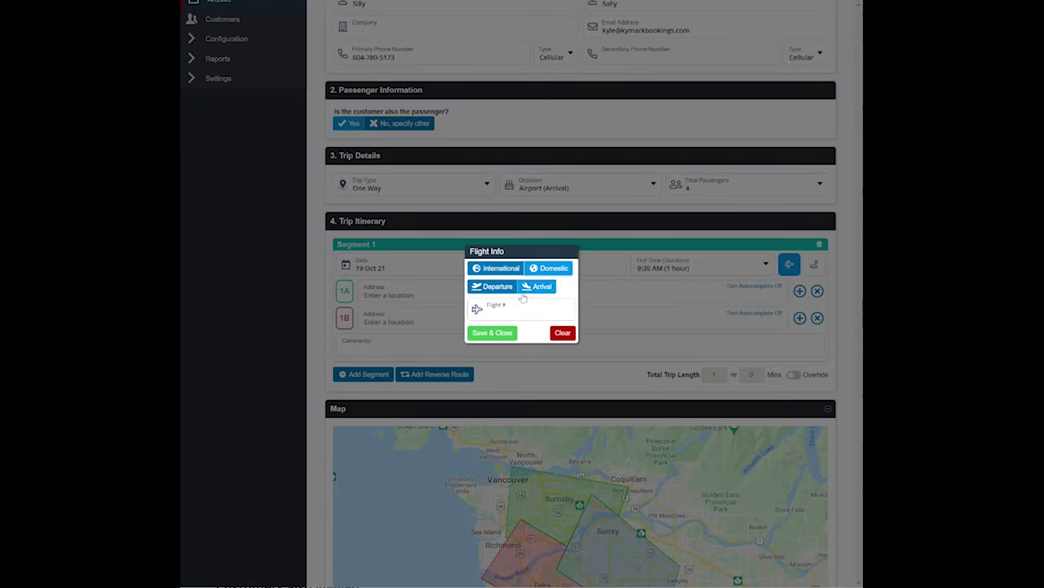
left_click(534, 287)
left_click(511, 314)
key("Caps_Lock")
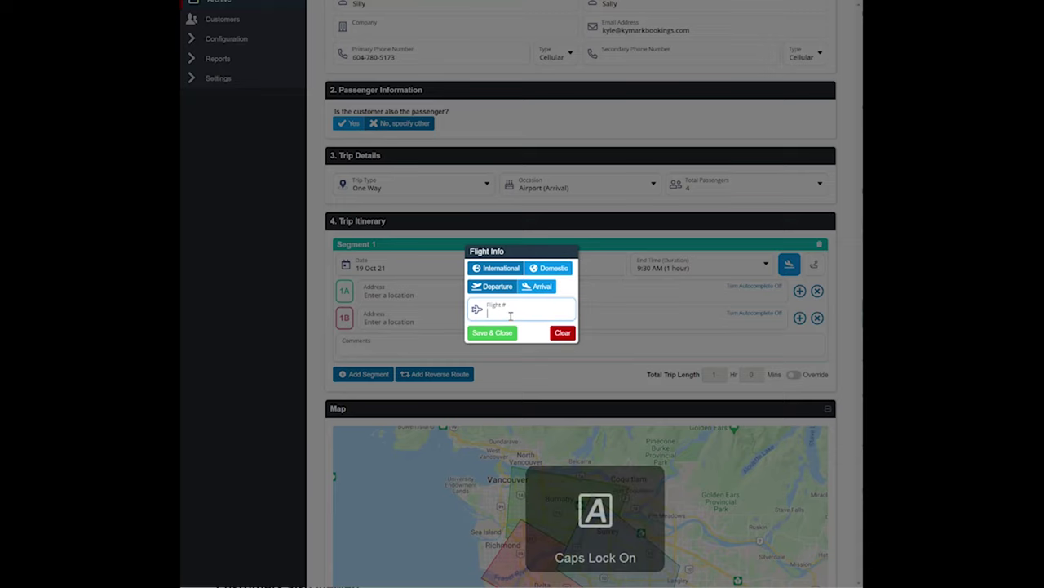
type("AC101")
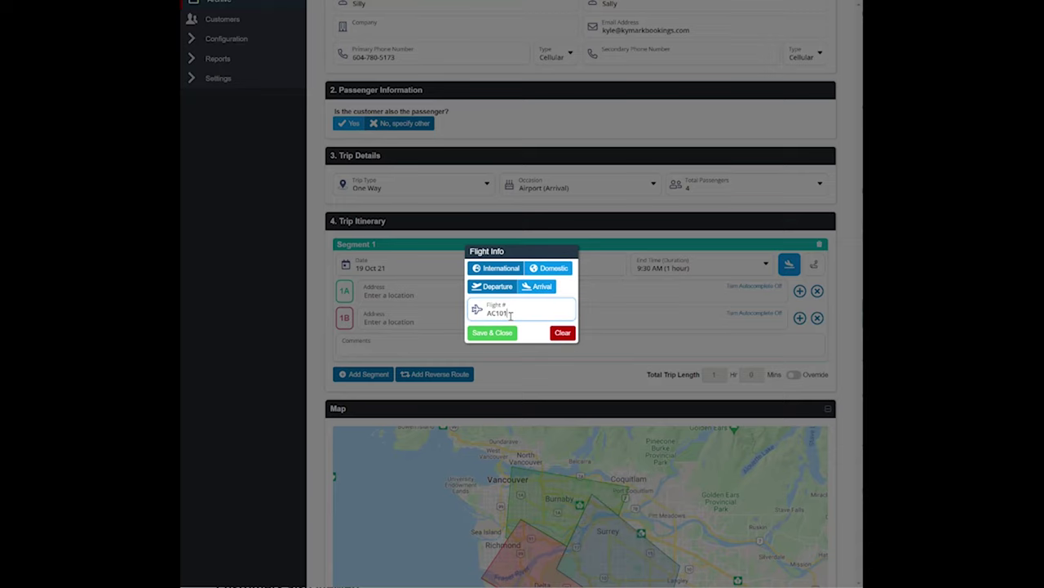
left_click(496, 332)
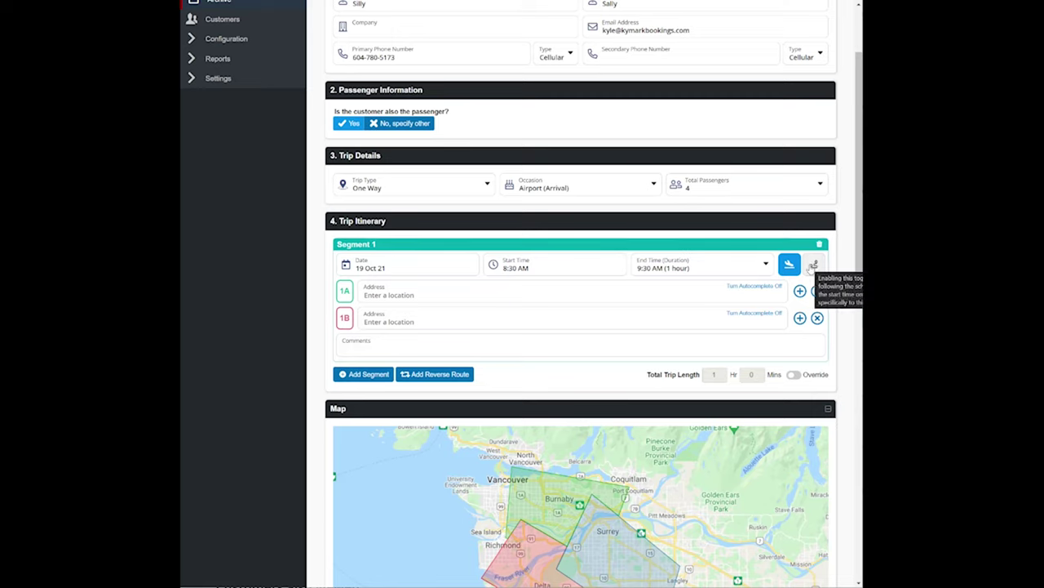
left_click(813, 265)
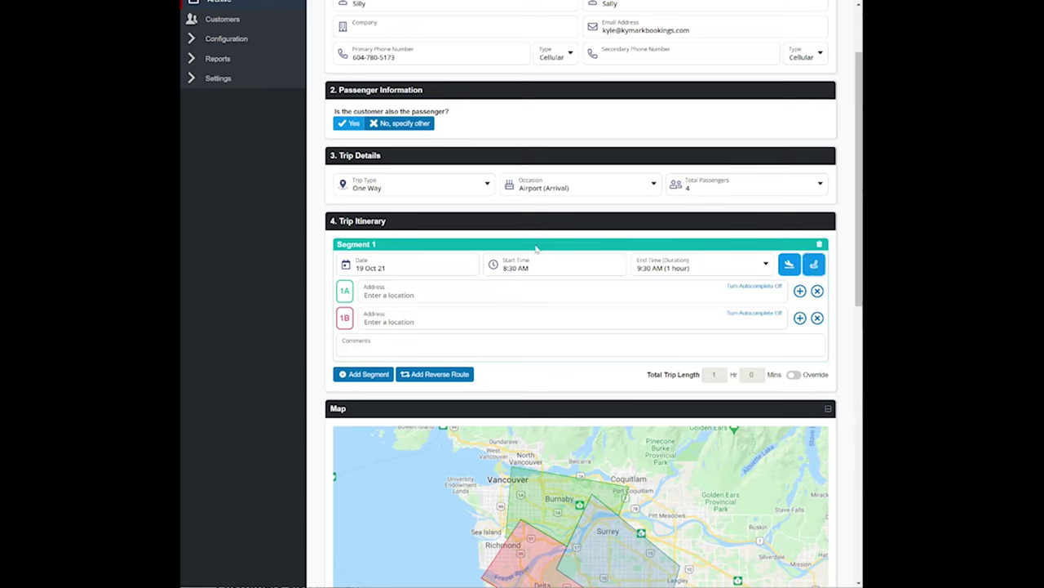
left_click(405, 299)
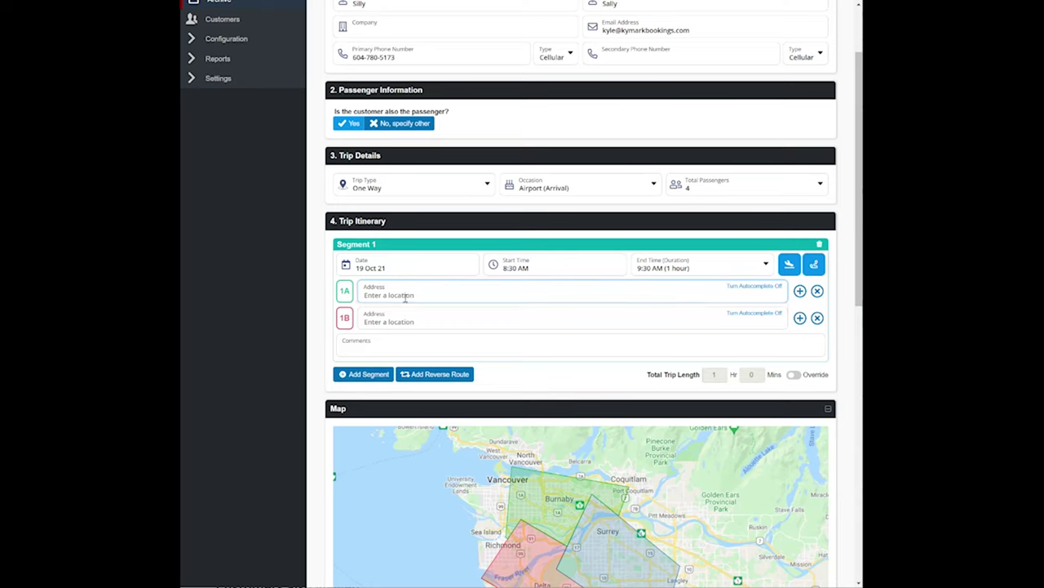
- Route Segment 1 from Vancouver International Airport (YVR) to the Vancouver Airport Marriott Hotel
type("VANCOUVER")
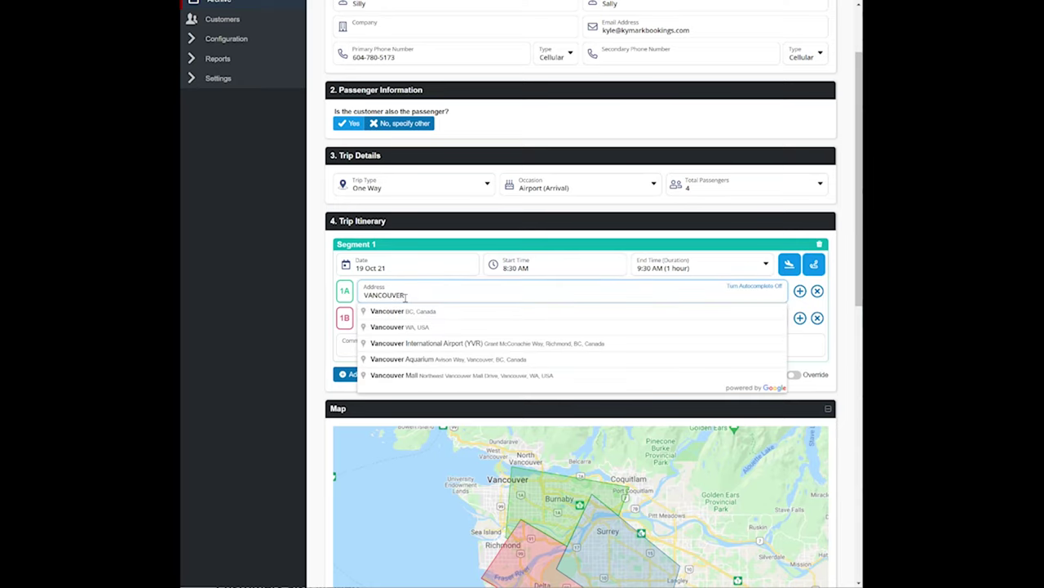
key("Down")
key("Down")
key("Down")
key("Return")
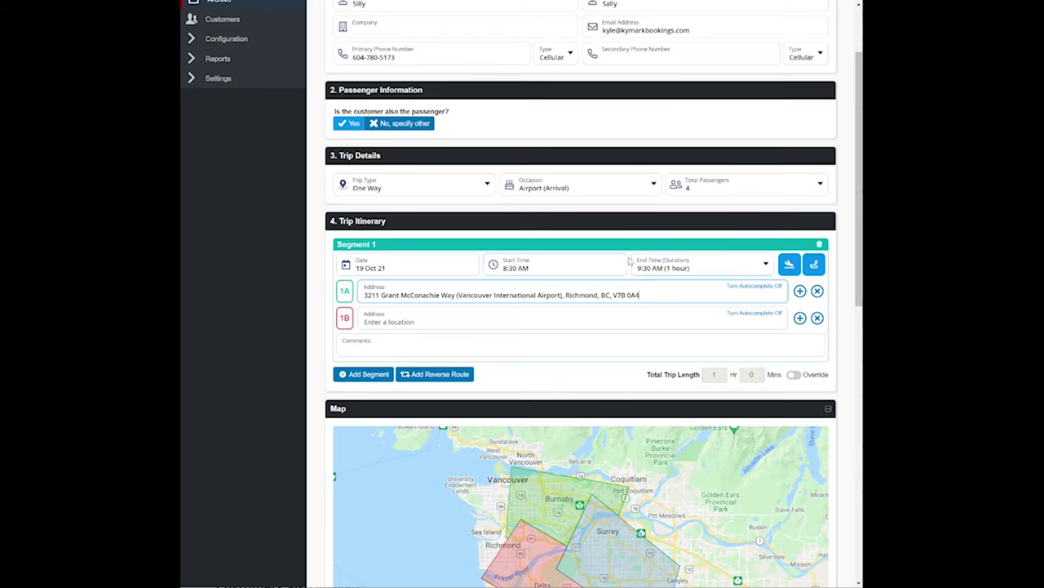
left_click(430, 320)
type("M")
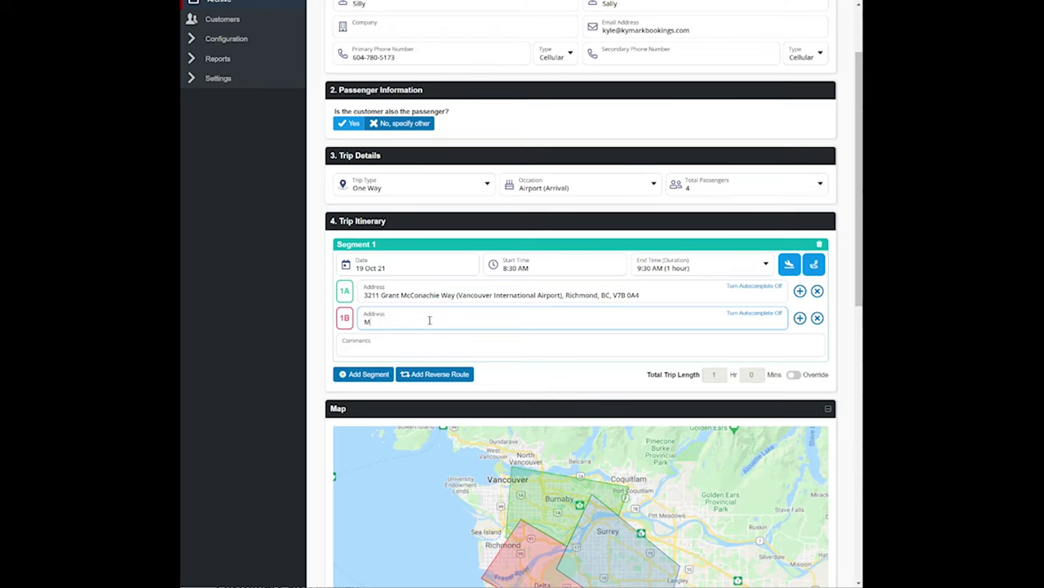
type("ARRIOTT VANCOUVER")
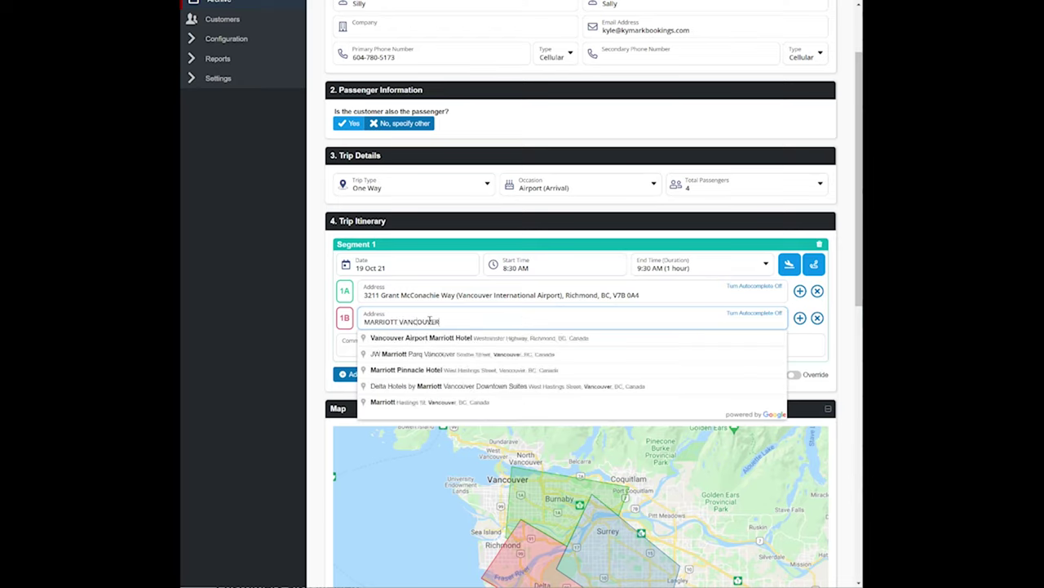
left_click(457, 337)
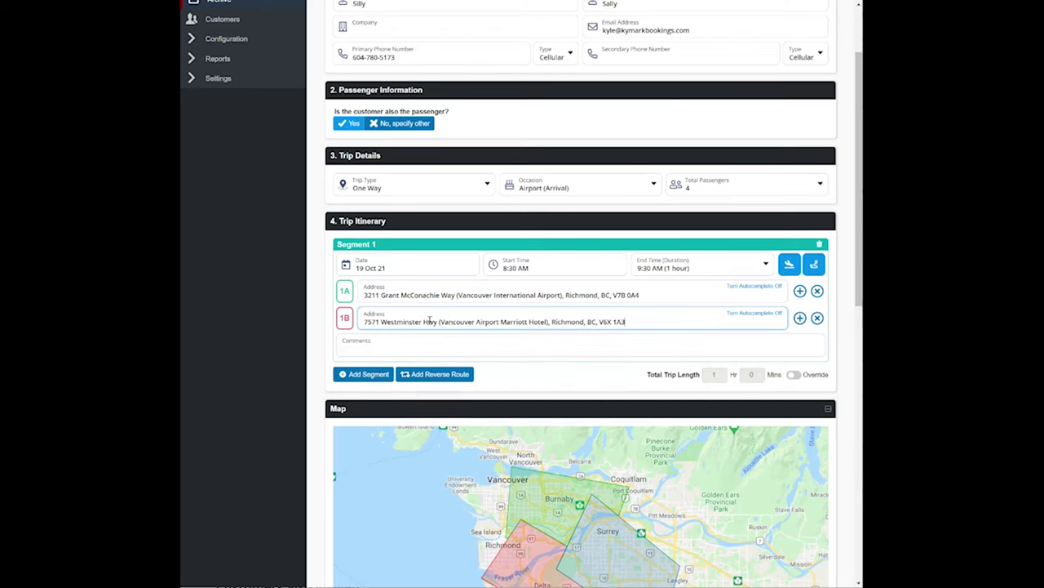
- Bill the Party Bus (PB01) - 16 PAX instead of Stretch Limo, at CA$225/hr totalling CA$270
scroll(661, 397, "down", 1)
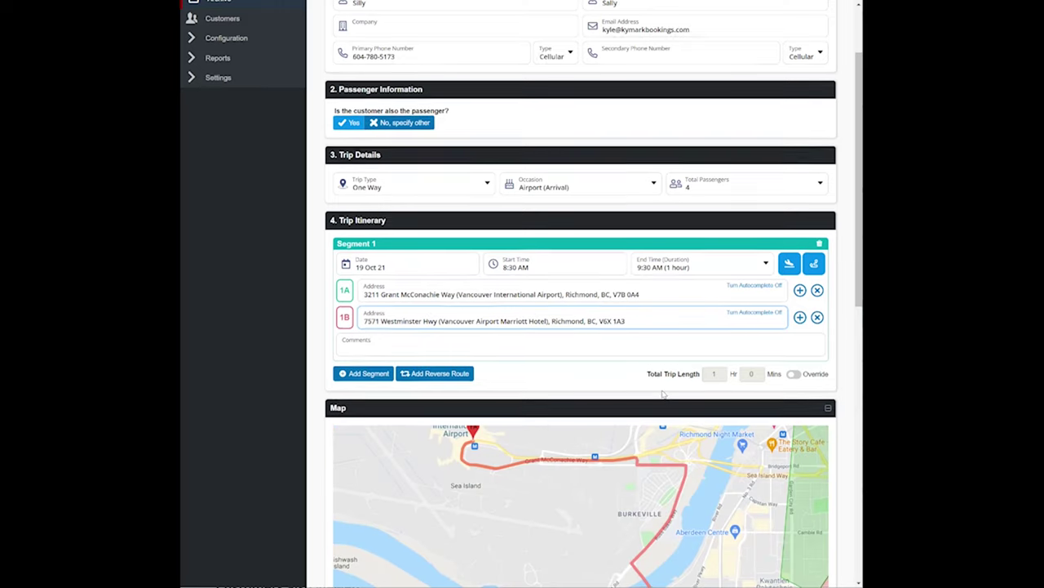
left_click_drag(608, 384, 567, 442)
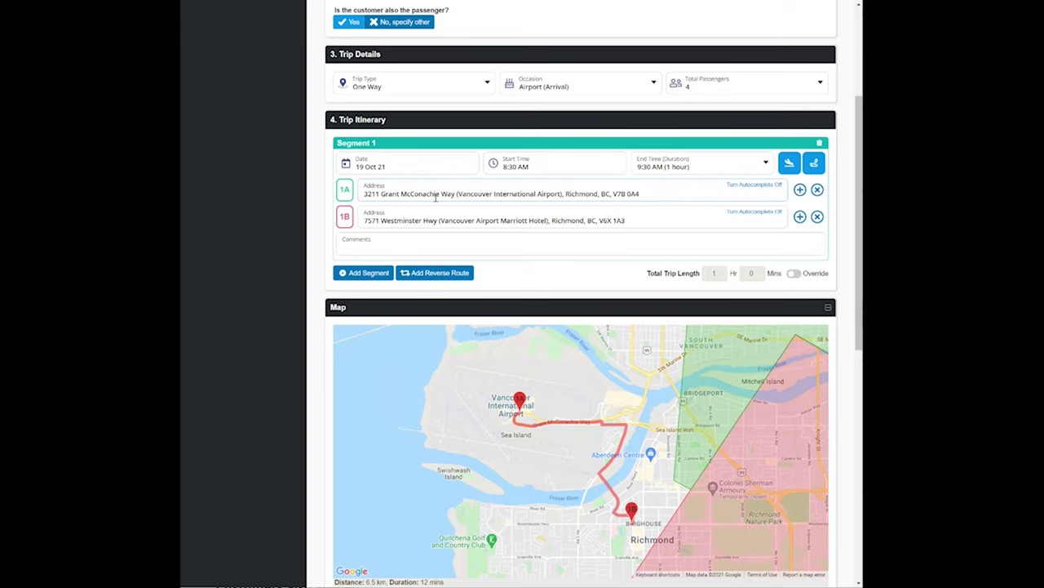
scroll(566, 280, "down", 3)
scroll(539, 277, "down", 1)
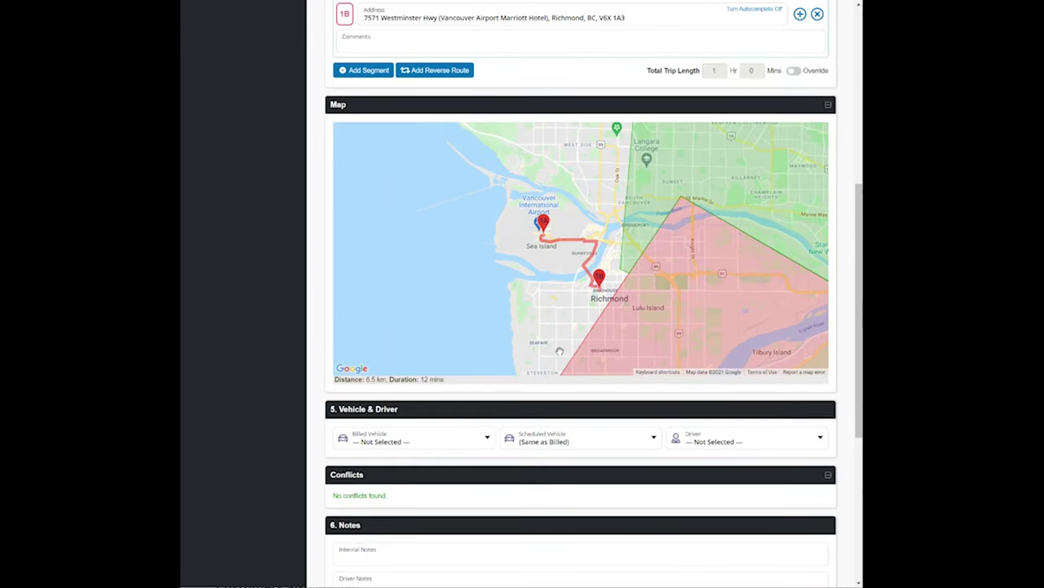
scroll(490, 342, "down", 3)
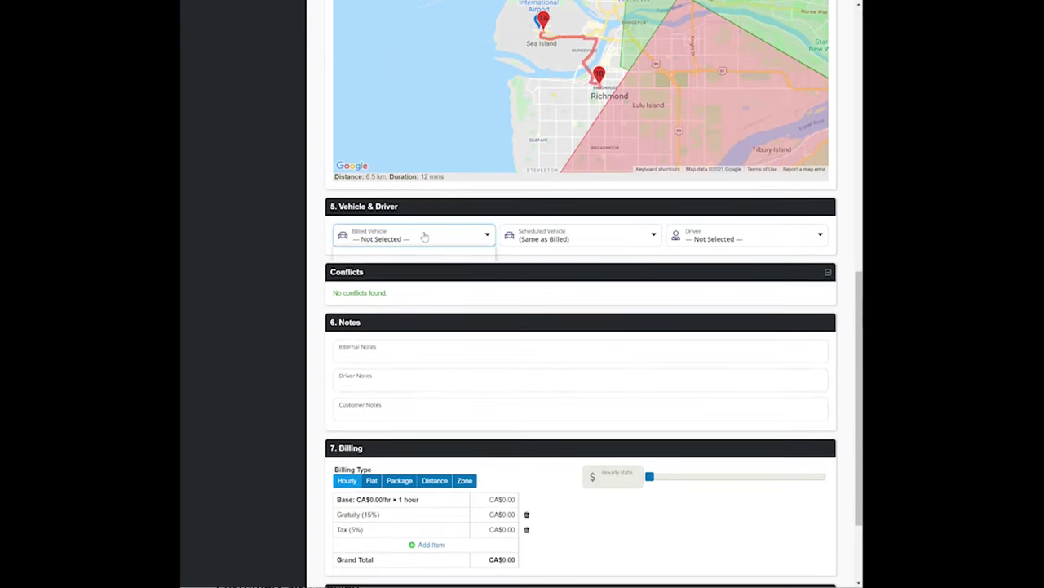
left_click(422, 235)
left_click(415, 263)
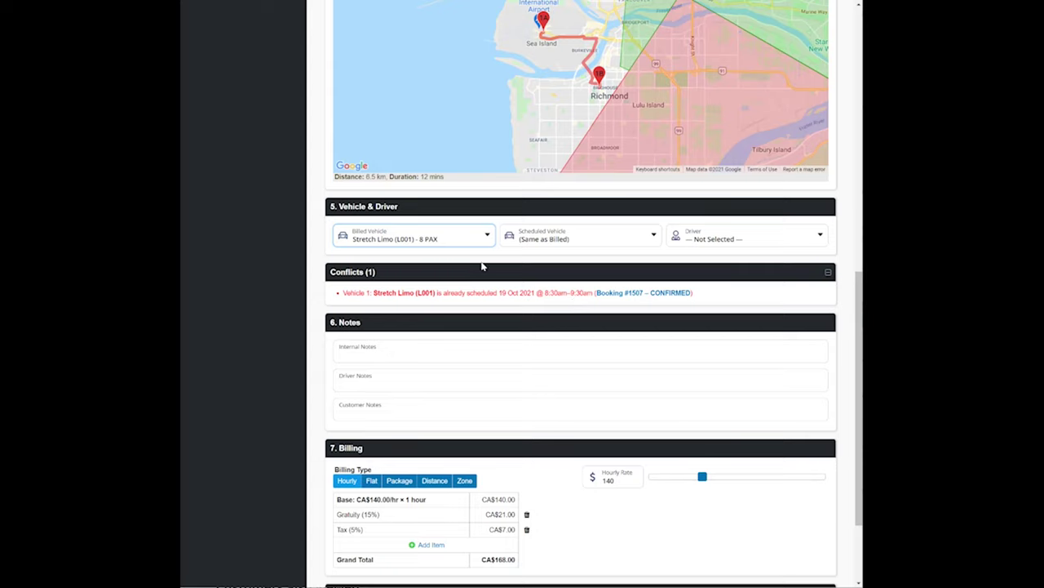
left_click(434, 238)
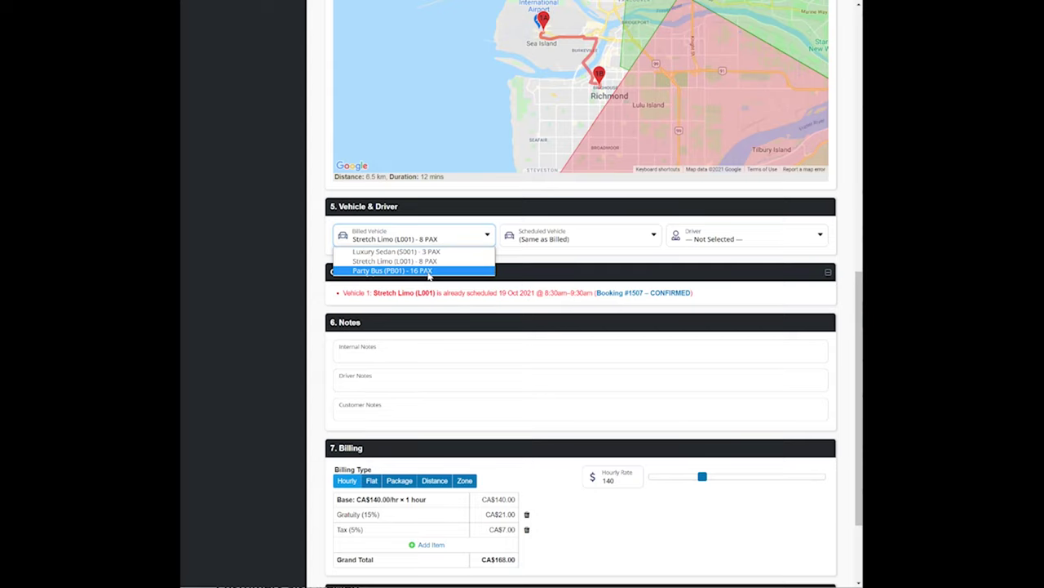
left_click(448, 273)
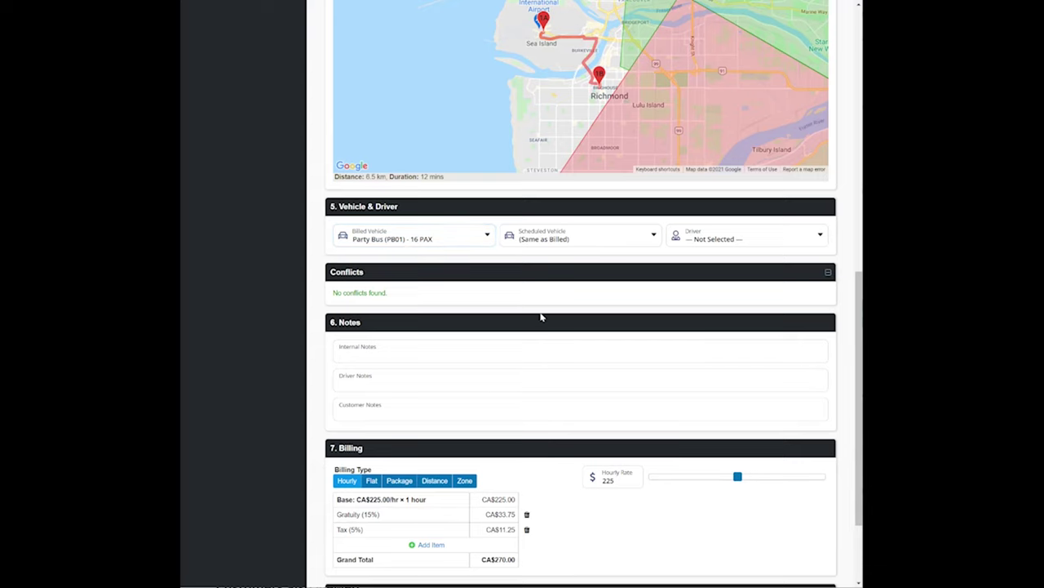
scroll(559, 320, "down", 3)
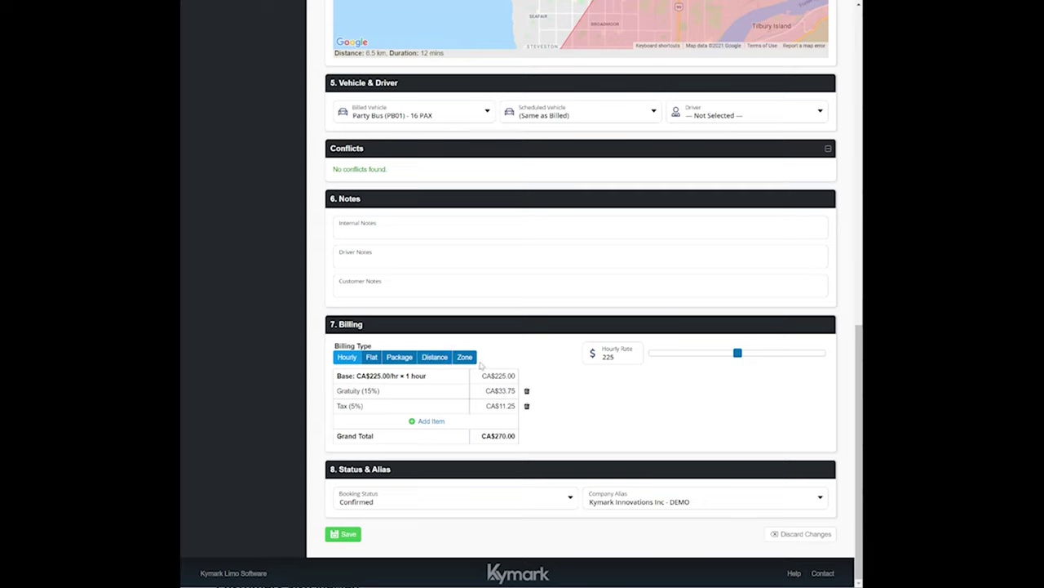
- Switch billing to a $100 flat rate ($120 total) and save the booking as Confirmed
left_click(373, 359)
left_click(620, 357)
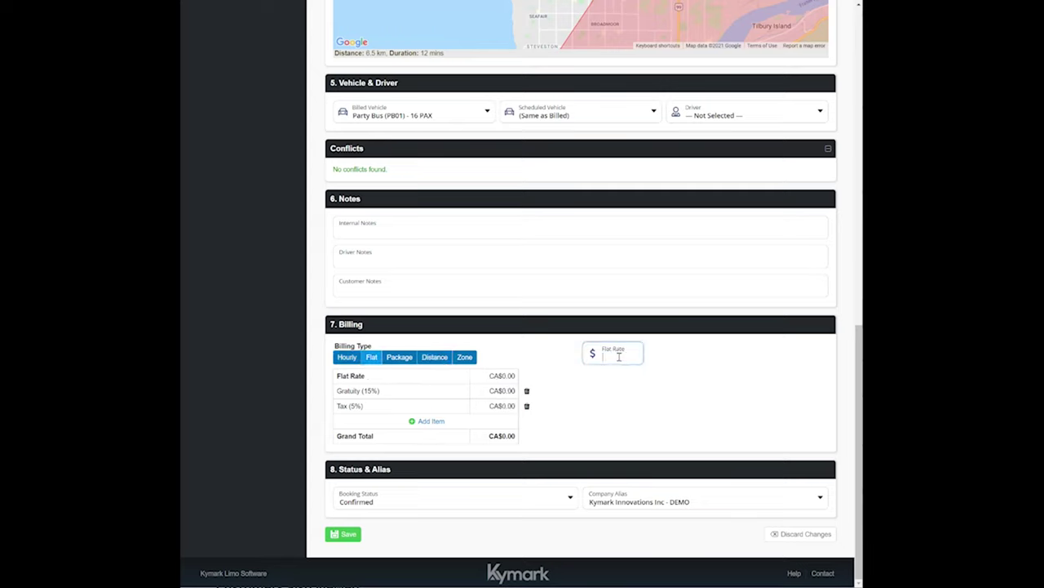
type("100")
left_click(344, 533)
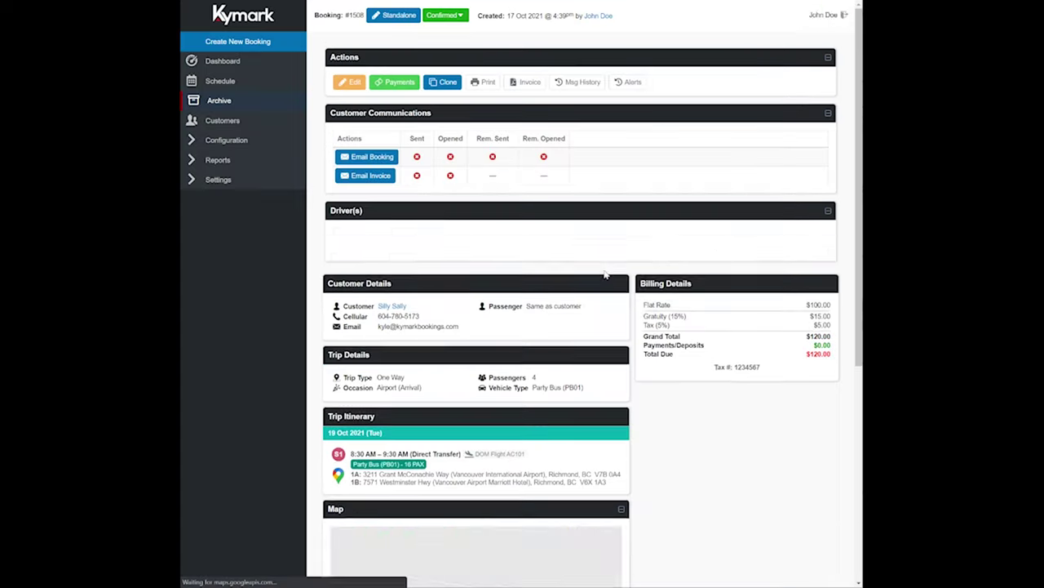
- Send the booking confirmation, then the invoice, to the customer by e-mail
scroll(707, 196, "down", 5)
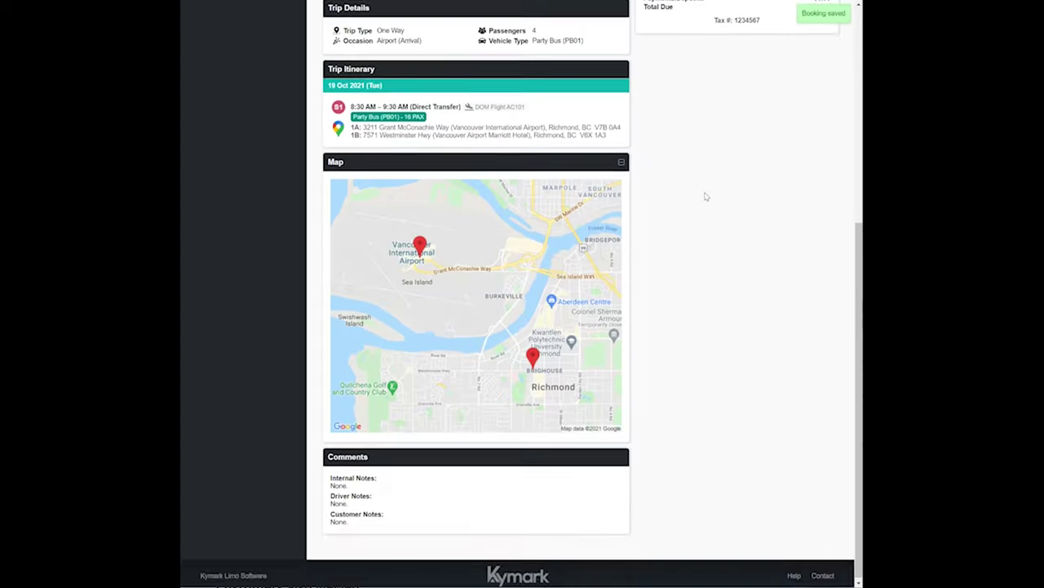
scroll(707, 196, "up", 5)
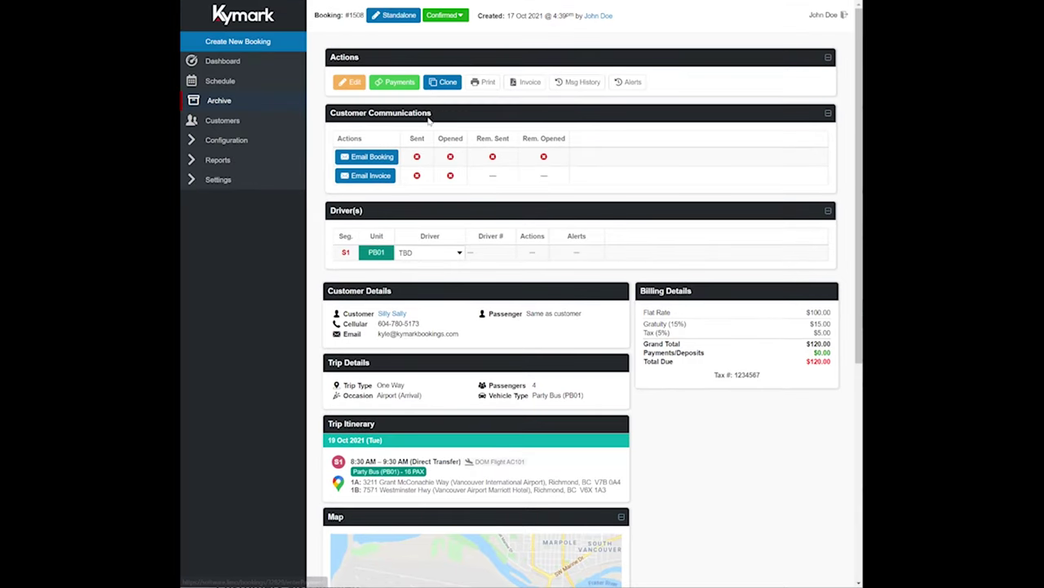
left_click(364, 157)
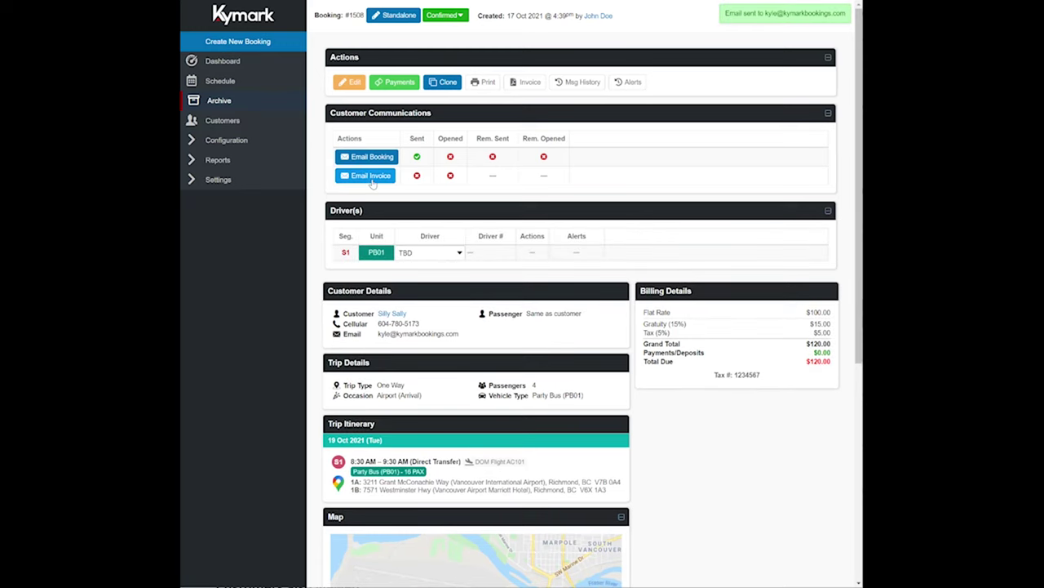
left_click(372, 178)
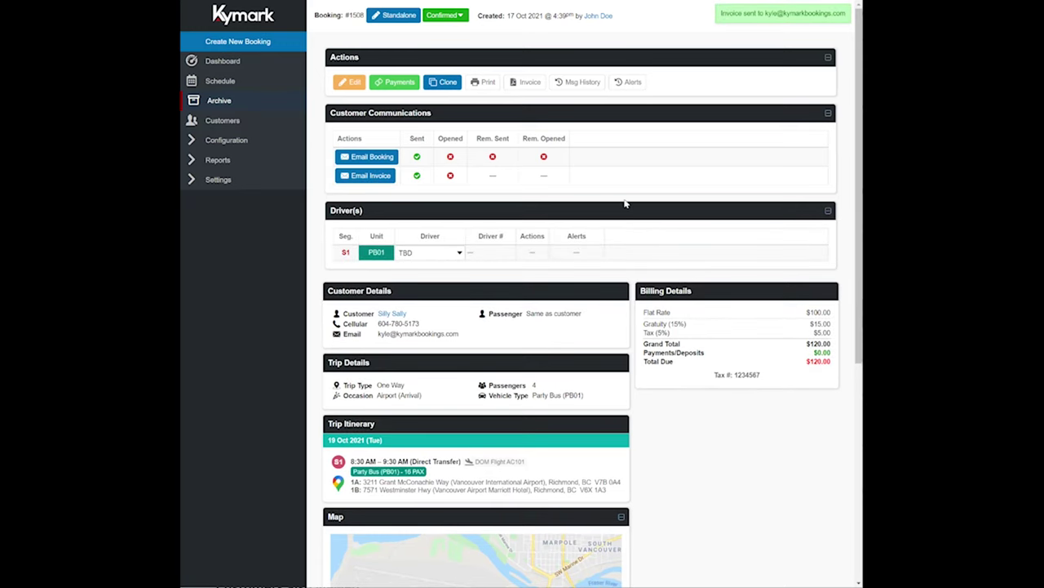